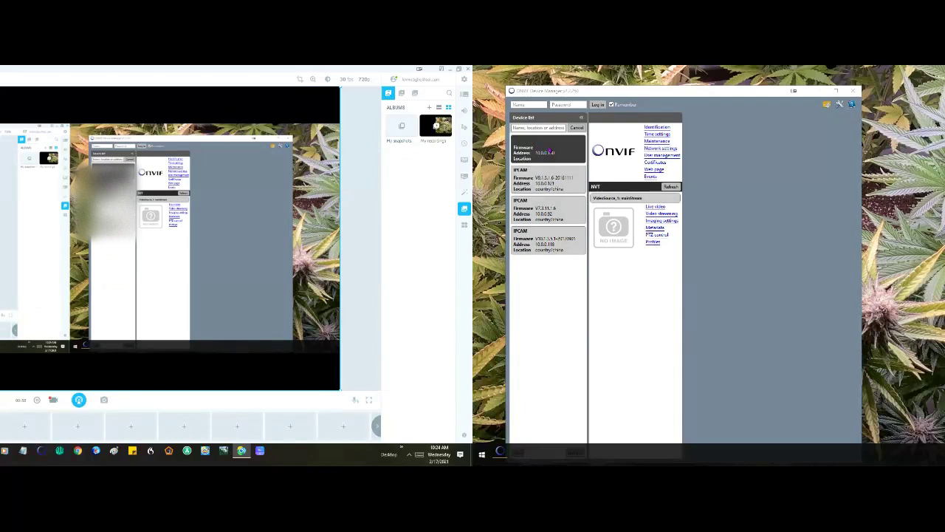
Start the first camera's live video in ONVIF Device Manager and copy its RTSP stream URL
click(549, 151)
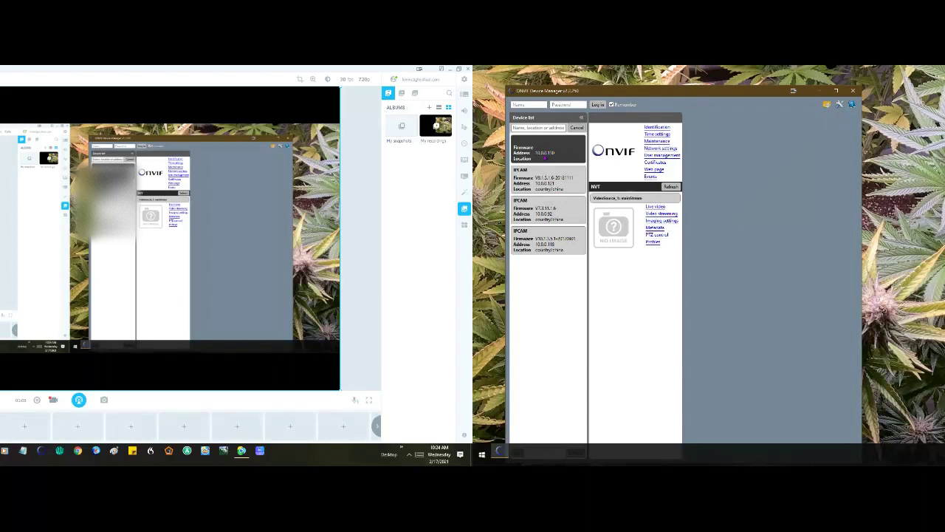
click(653, 209)
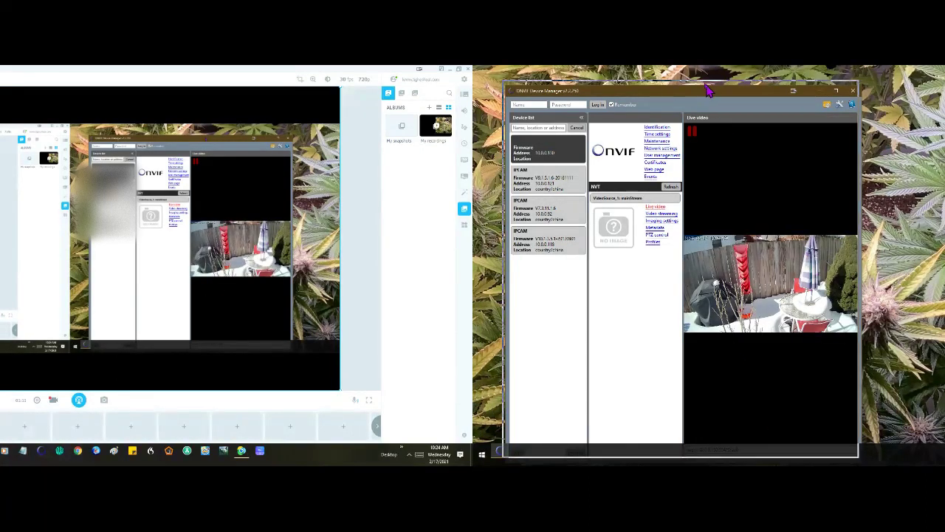
drag(710, 92, 700, 71)
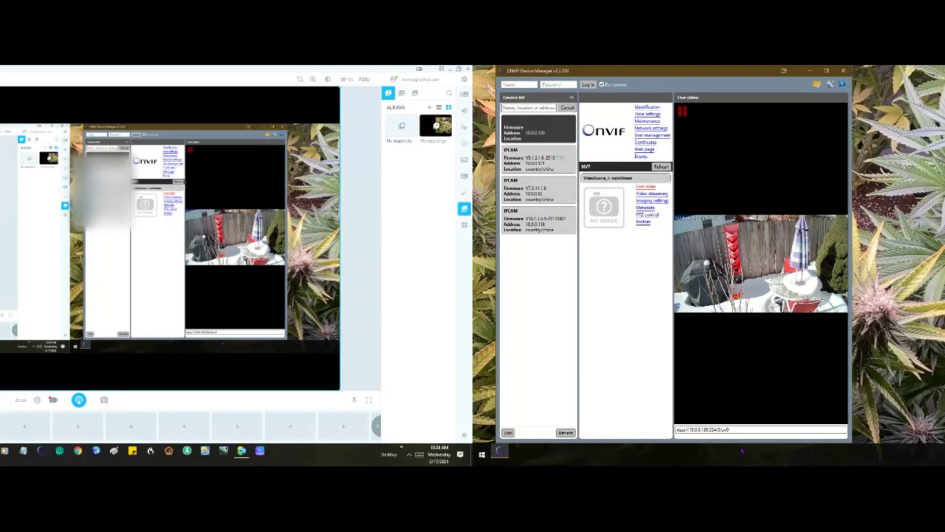
drag(730, 429, 675, 430)
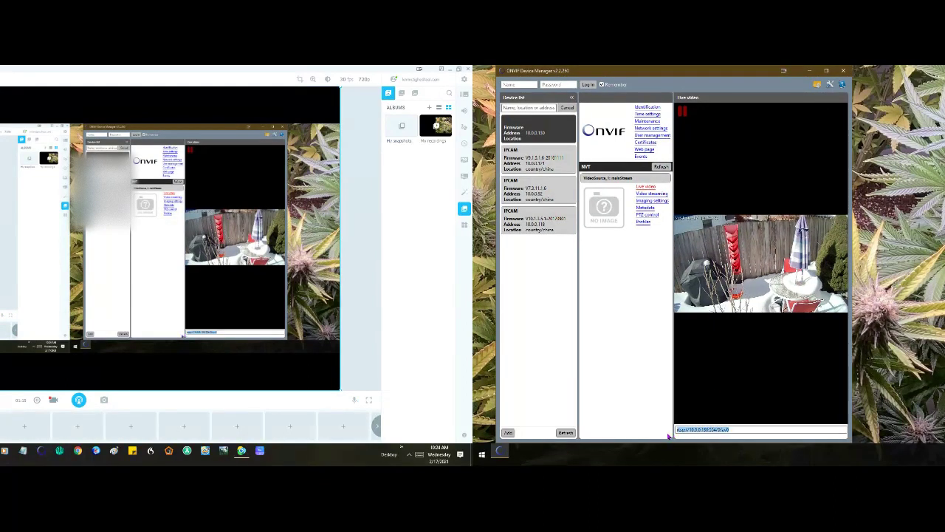
right_click(726, 432)
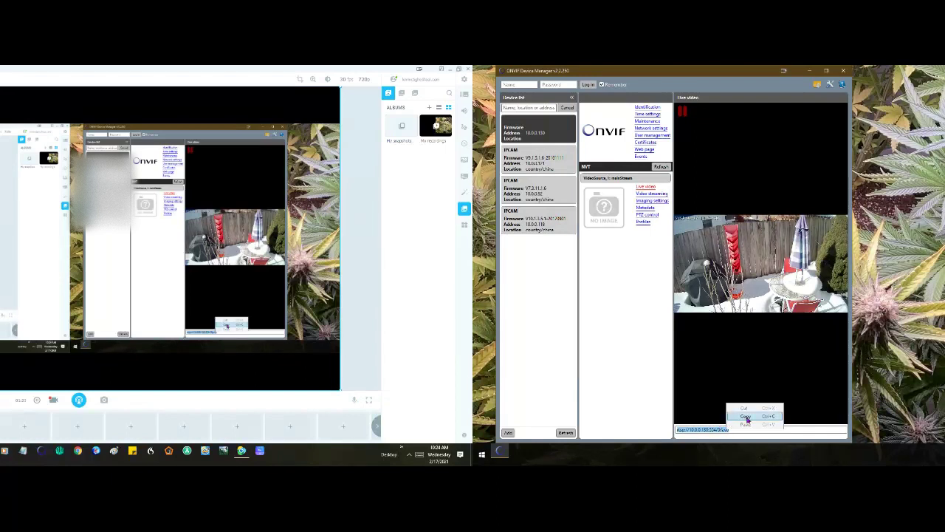
click(746, 418)
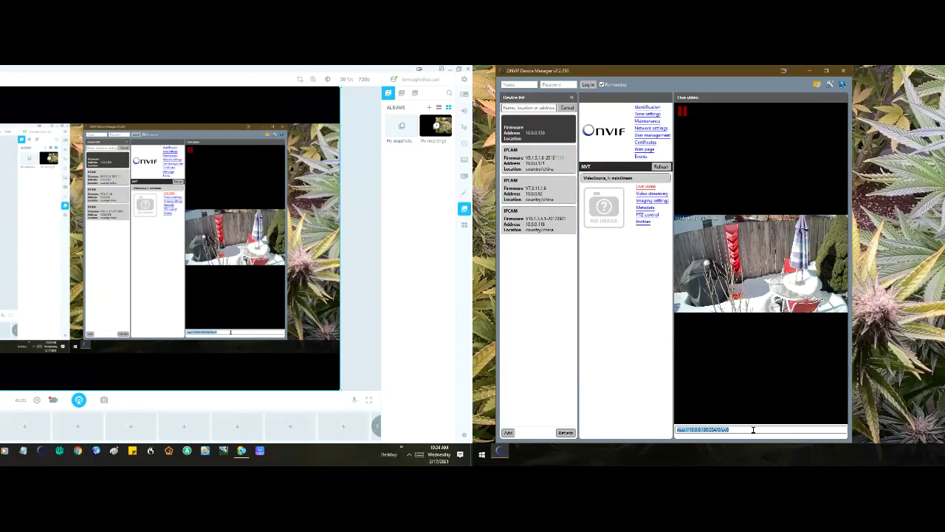
click(753, 429)
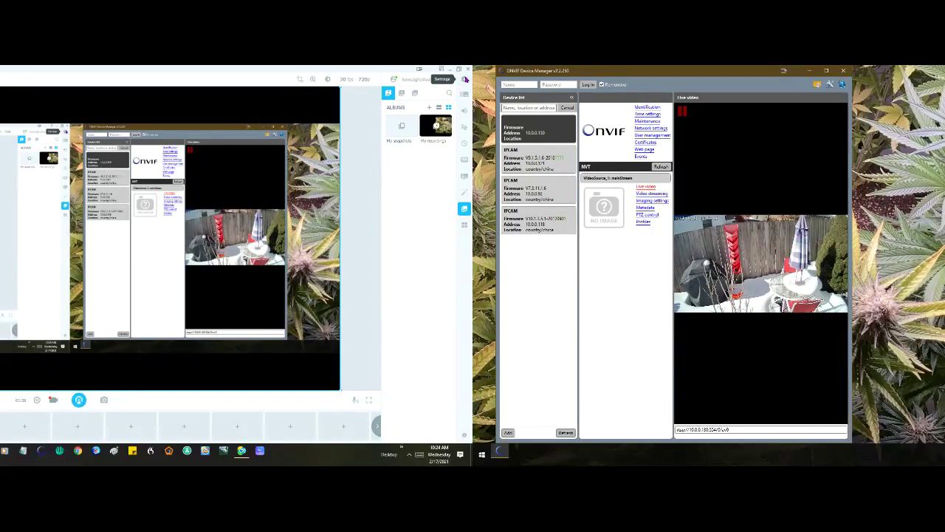
Open a blank new-camera form on ManyCam's IP Camera settings page
click(464, 79)
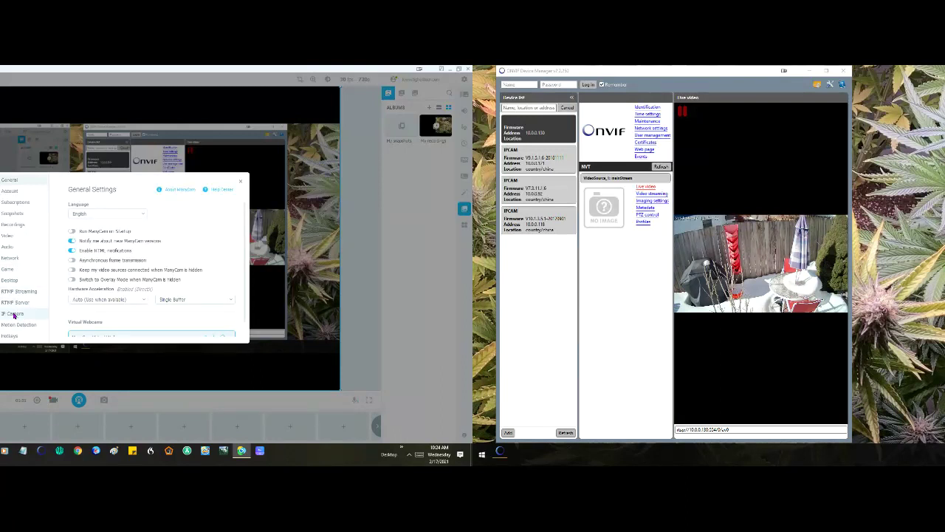
click(13, 314)
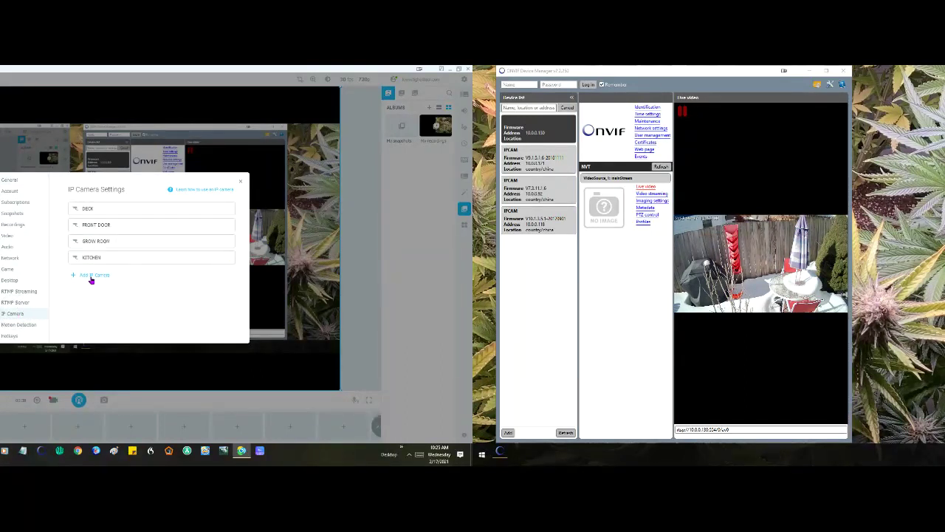
click(90, 276)
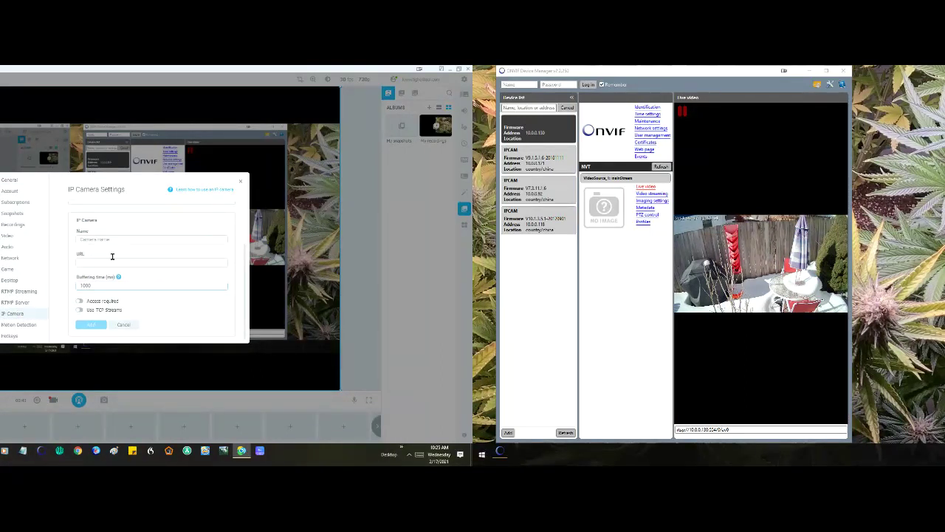
Paste the copied RTSP stream address into the new camera's URL field
click(93, 262)
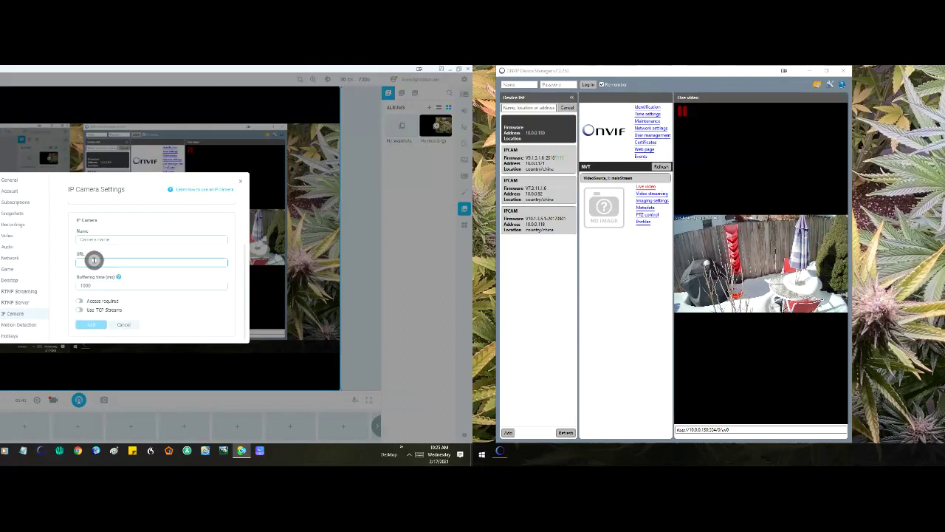
right_click(93, 262)
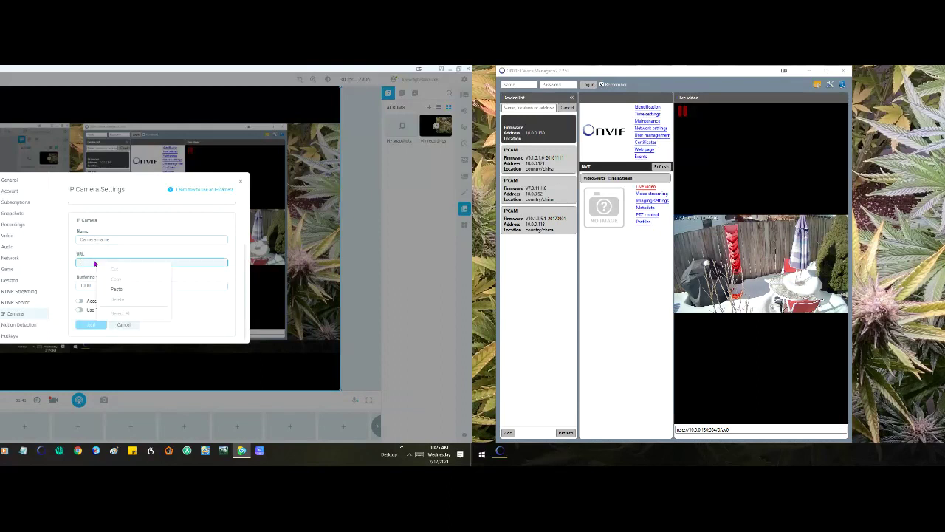
click(116, 294)
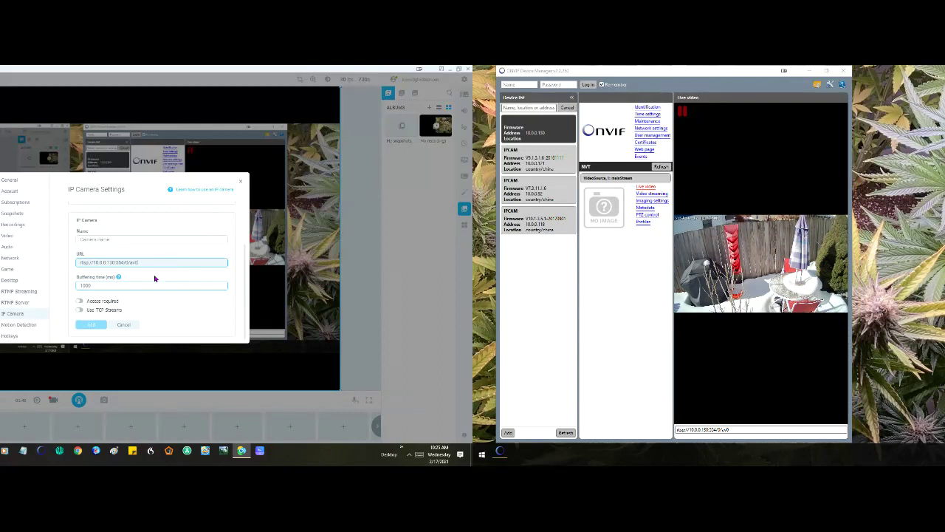
Name the camera 'test' and add it to the IP camera list
click(114, 236)
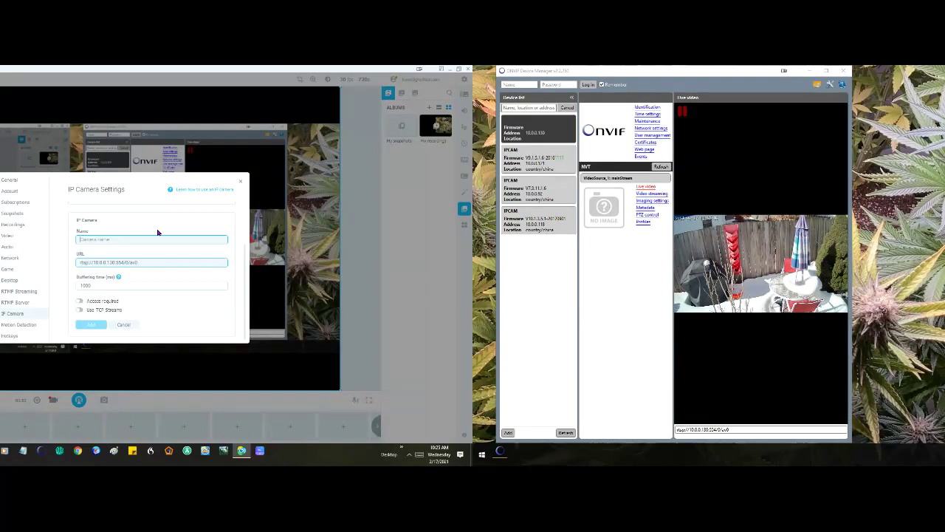
text(ext)
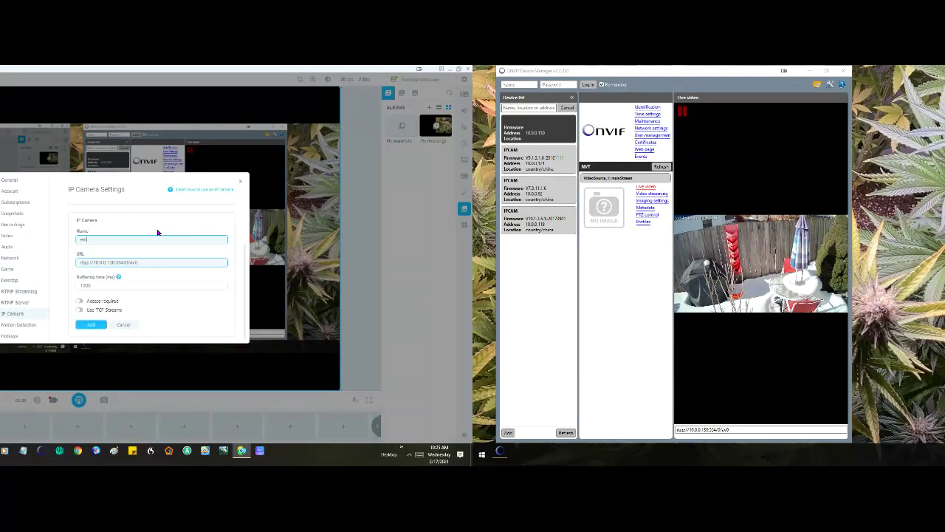
key(BackSpace)
key(BackSpace)
key(BackSpace)
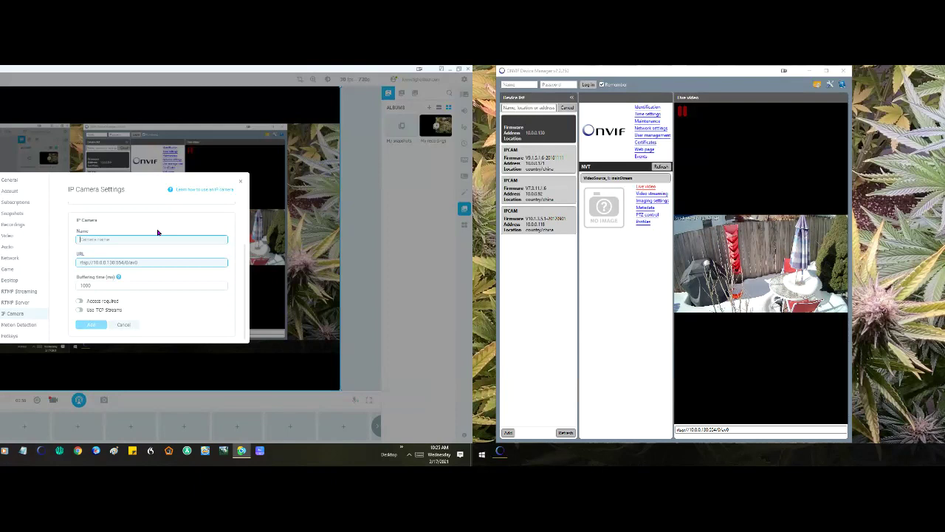
text(test)
key(Tab)
scroll(156, 229, up, 1)
scroll(133, 288, down, 1)
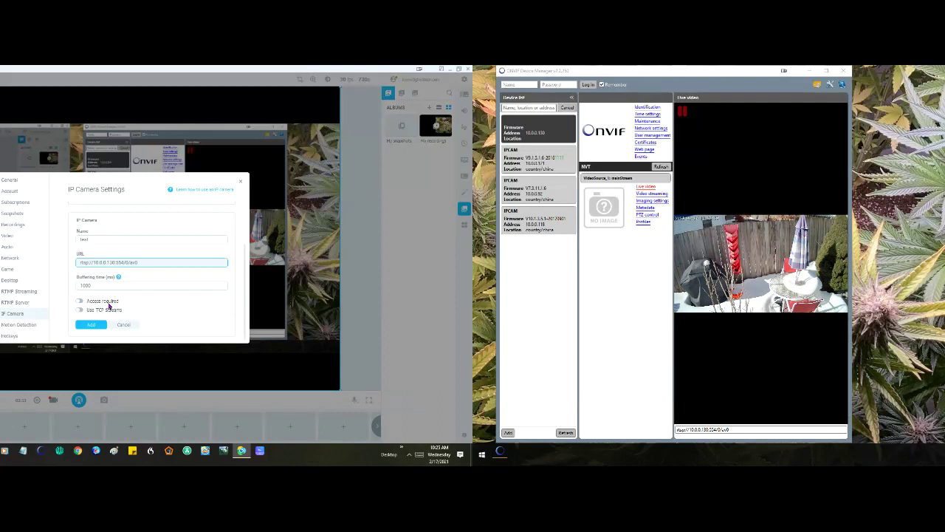
click(89, 325)
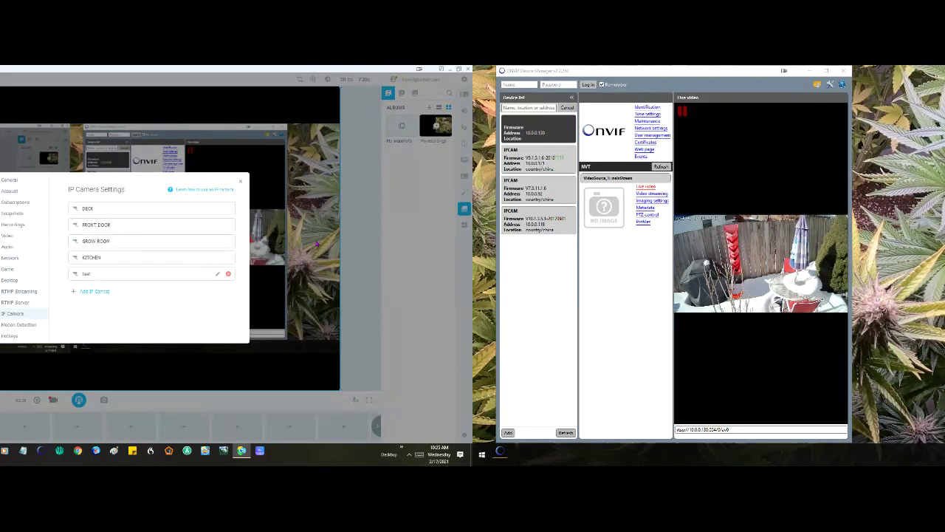
Close the IP camera settings and add a new empty layer over the main preview
click(239, 179)
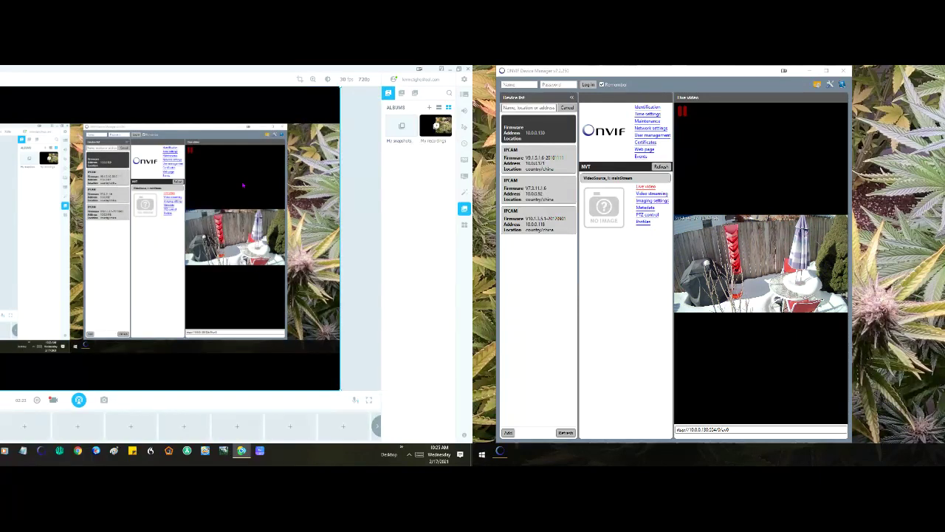
mouse_move(254, 238)
right_click(111, 190)
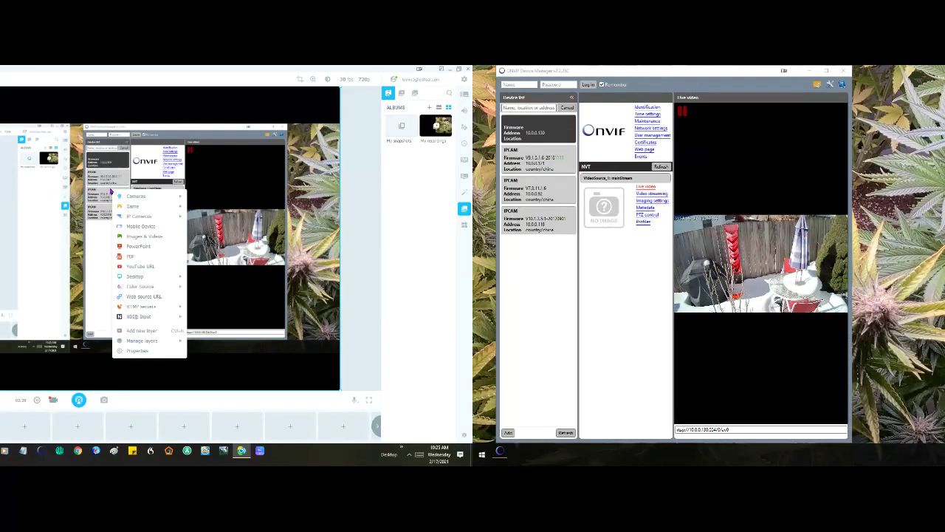
click(237, 178)
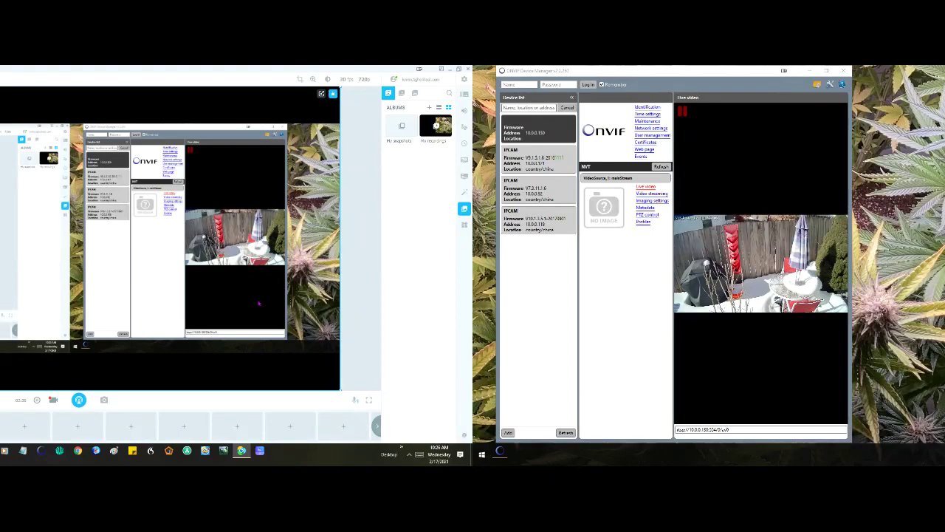
right_click(259, 302)
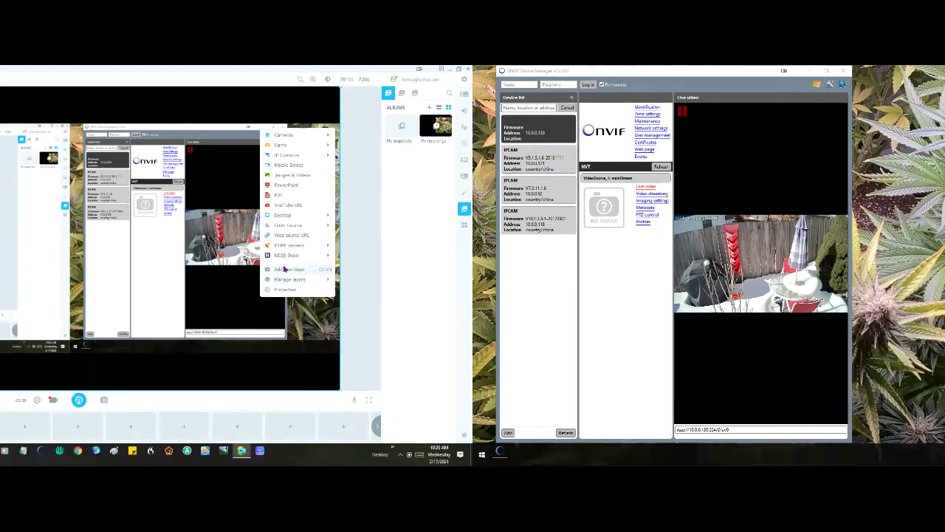
click(286, 289)
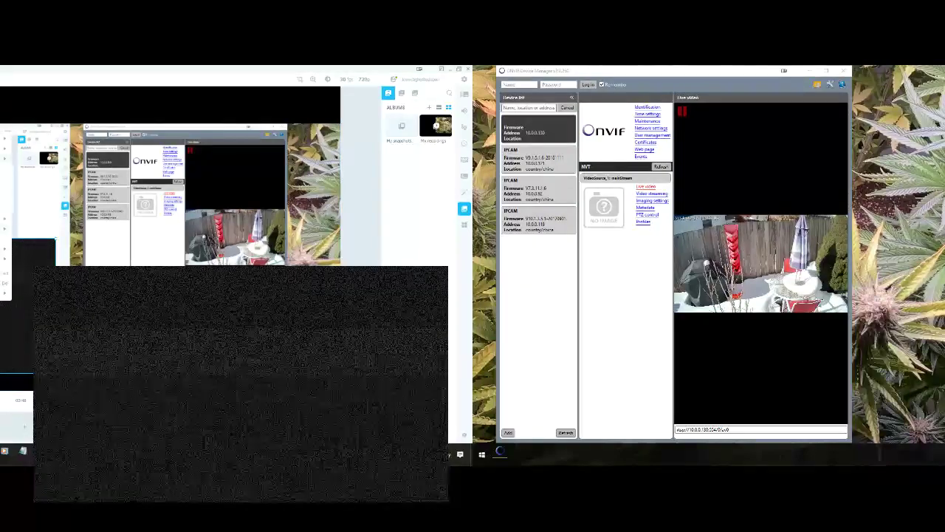
Set the new layer's source to the 'test' IP camera
click(23, 139)
click(34, 214)
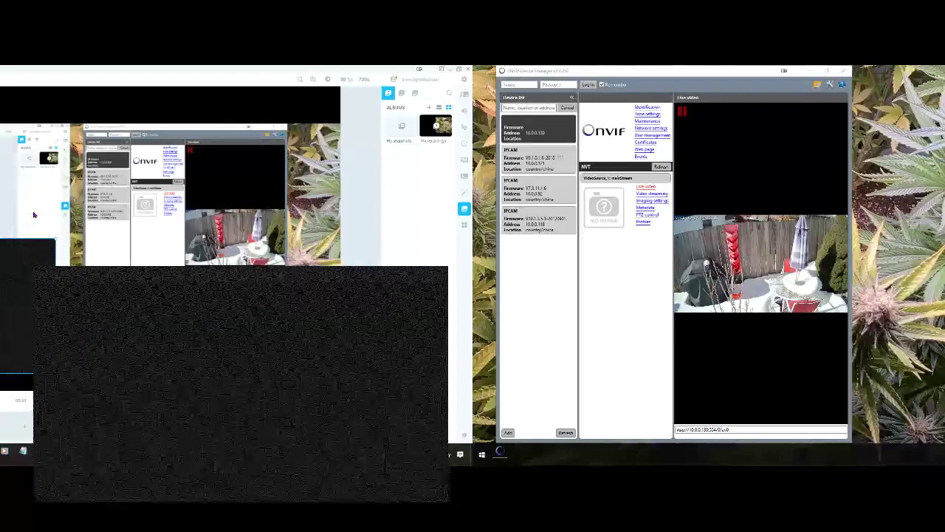